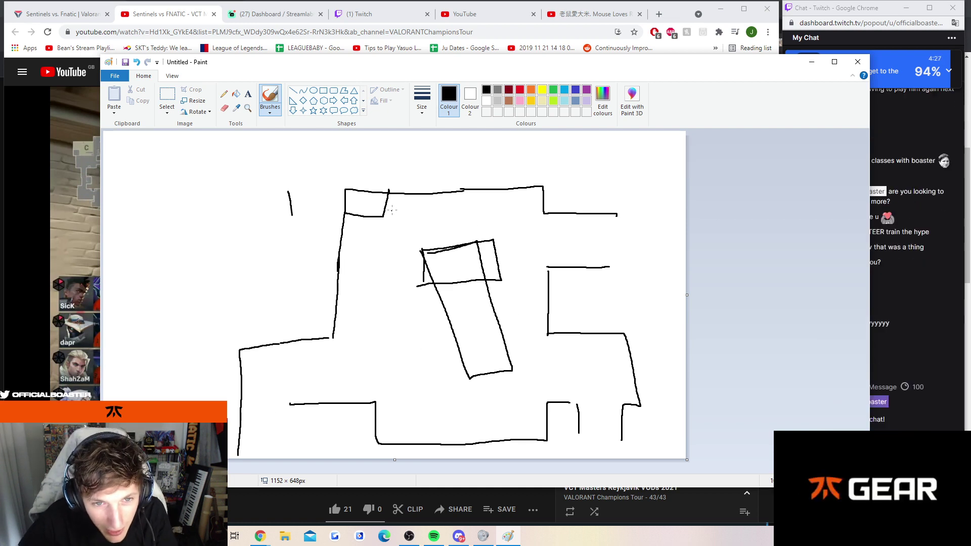
Extend the stroke below the top rectangle into a downward arrow marking the plant spot.
mouse_move(392, 234)
mouse_down()
mouse_move(391, 247)
mouse_move(385, 200)
mouse_up()
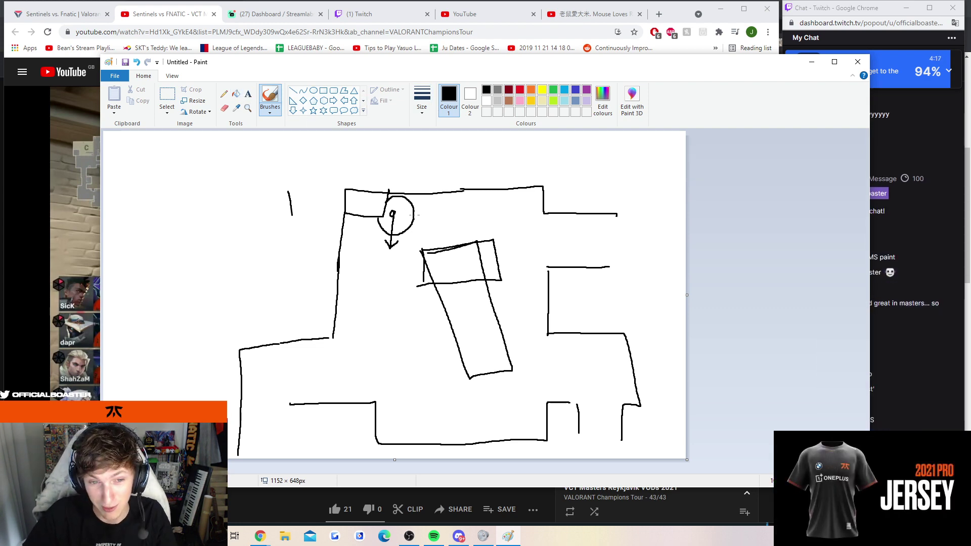
Use the Eraser to wipe out the circle and downward arrow below the top rectangle.
click(225, 109)
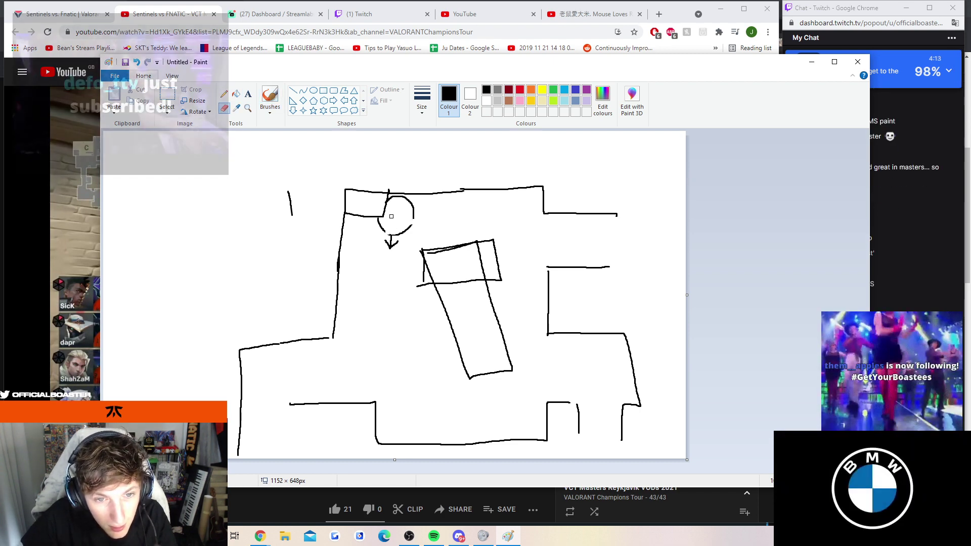
drag(391, 213, 391, 247)
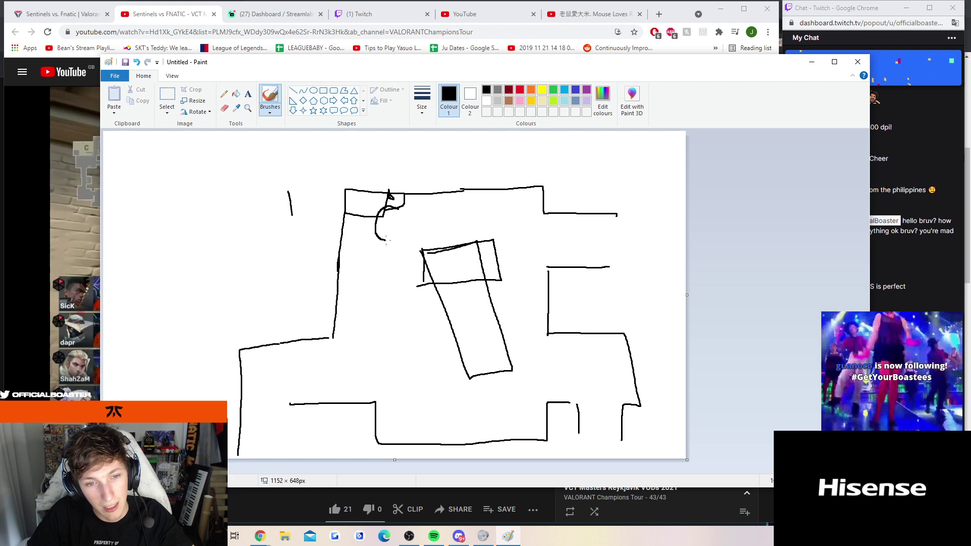
Close the circle, draw a small X at the rectangle's corner, and quit Paint without saving.
drag(387, 239, 403, 222)
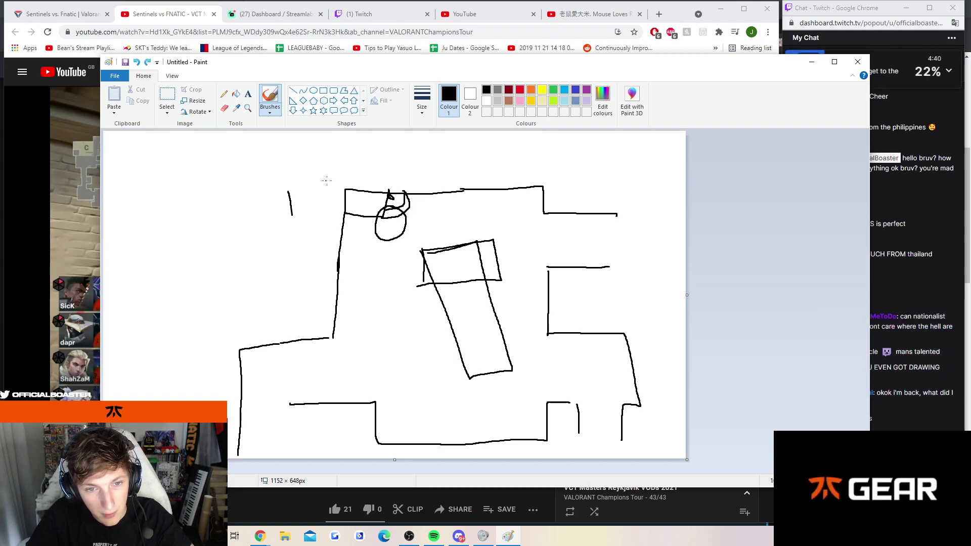
drag(395, 195, 407, 208)
drag(408, 195, 396, 208)
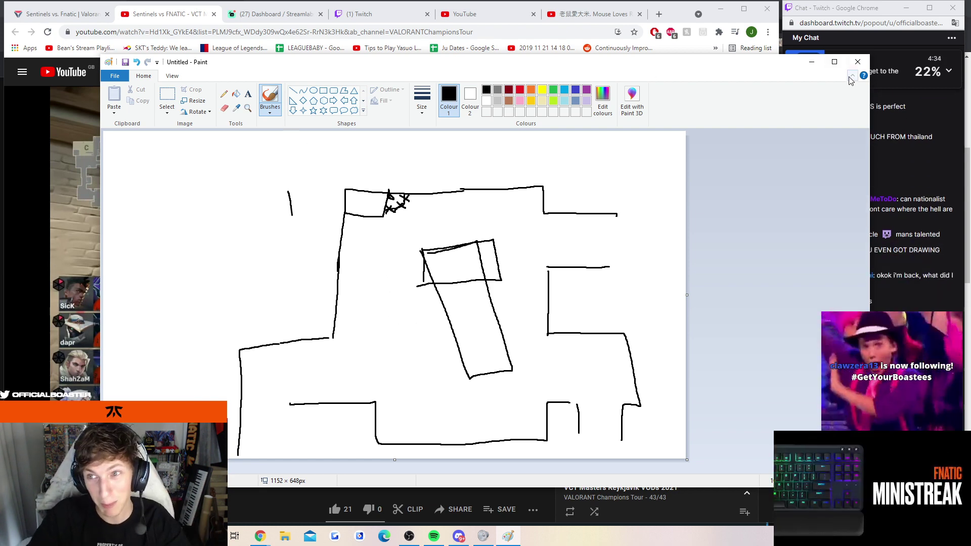
key(alt+F4)
click(500, 280)
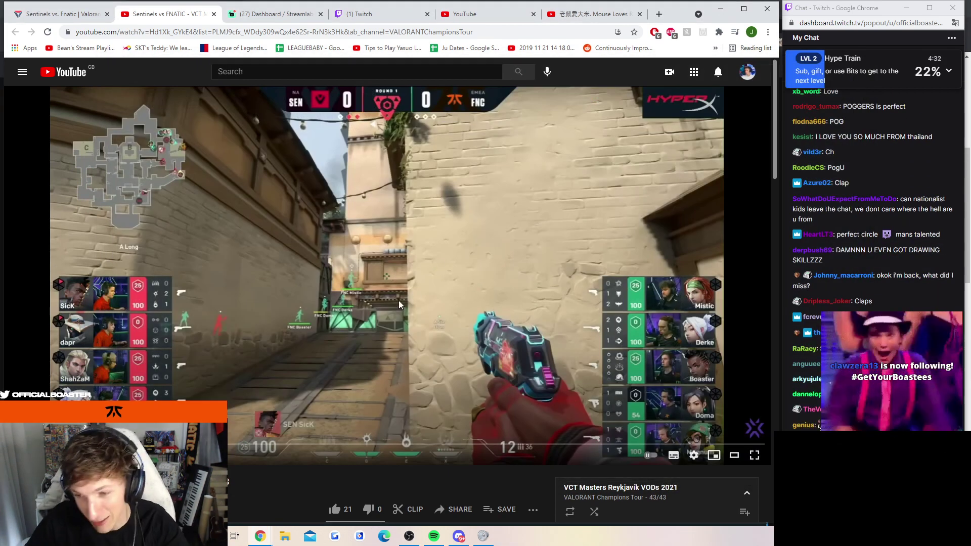